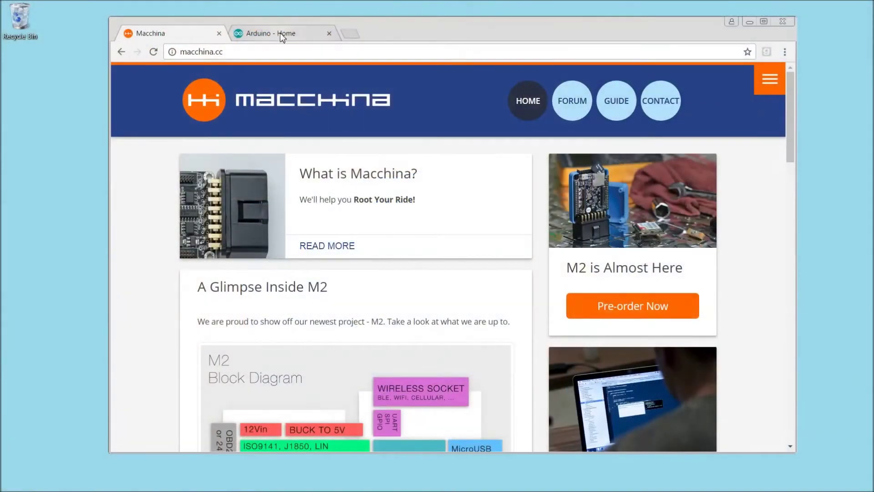
- Download the Arduino 1.6.13 Windows ZIP from the Arduino website, skipping the contribution
click(280, 33)
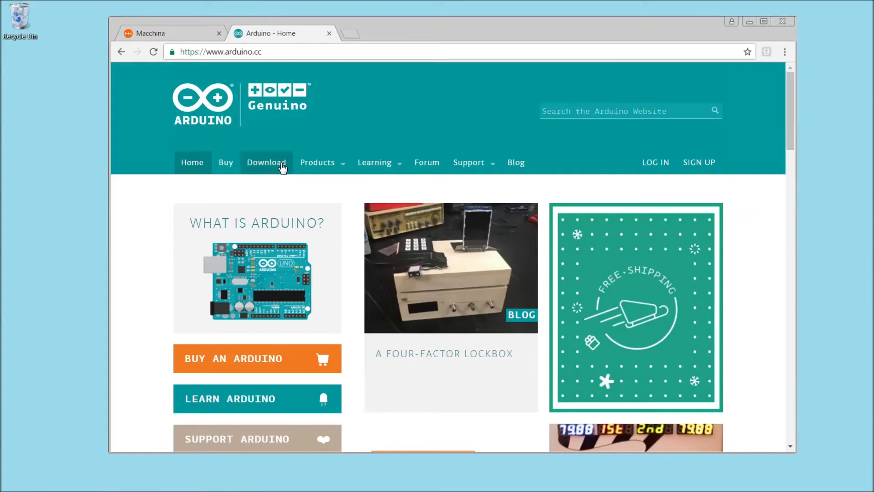
click(282, 165)
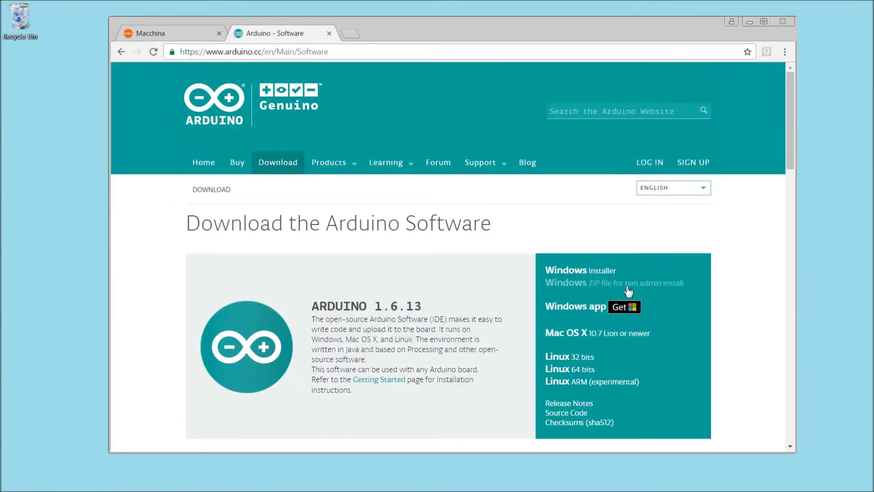
click(627, 287)
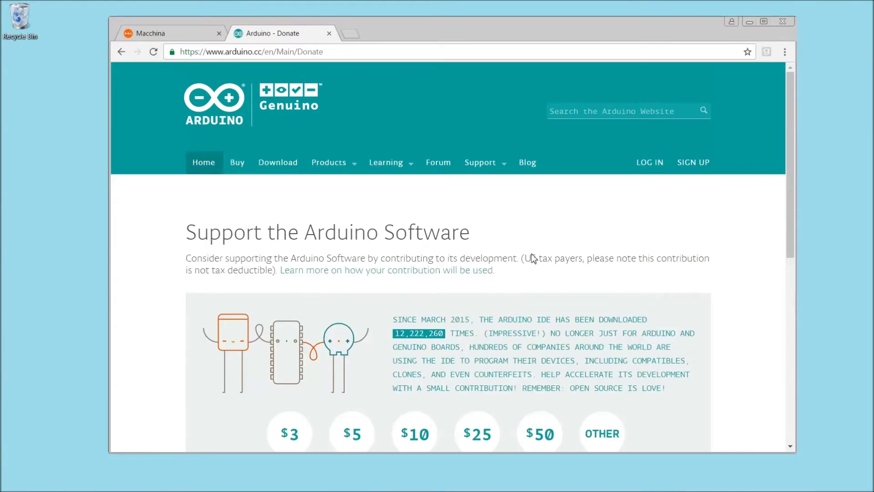
scroll(525, 240, down, 2)
scroll(527, 243, down, 2)
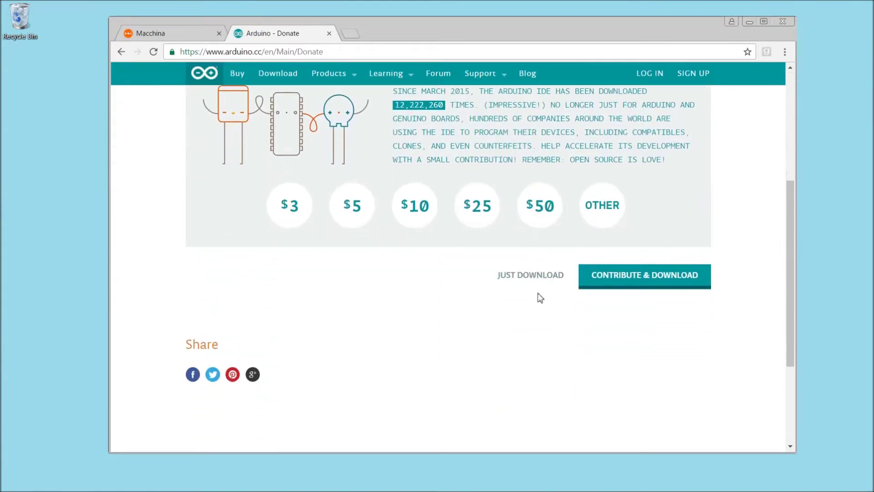
click(538, 276)
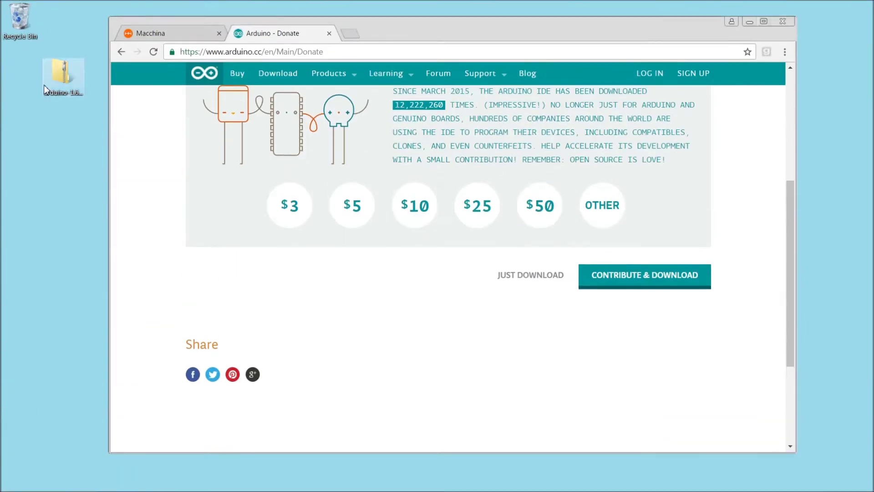
- Drag the arduino-1.6.13 folder from the downloaded ZIP to the desktop and wait for copying
double_click(62, 76)
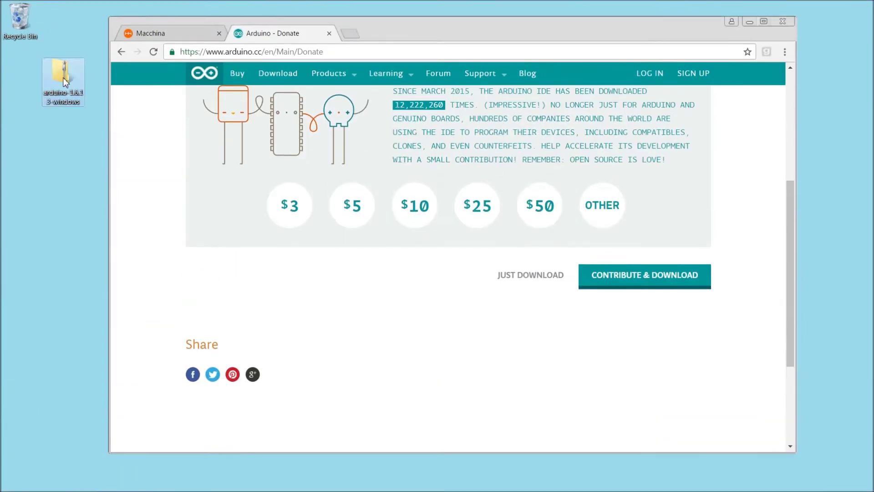
double_click(307, 193)
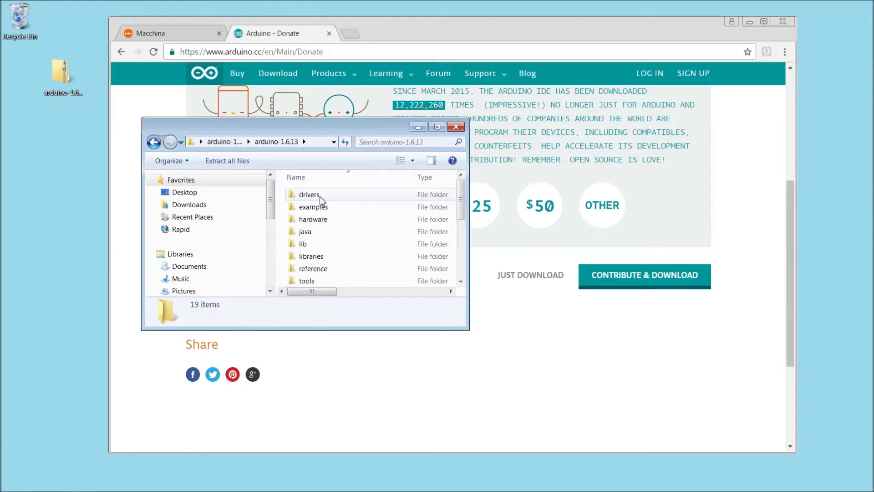
click(154, 142)
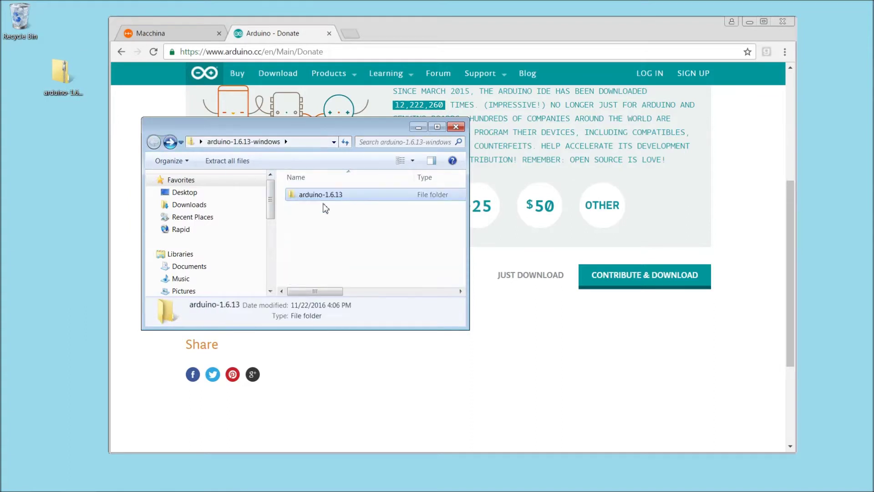
drag(57, 151, 55, 146)
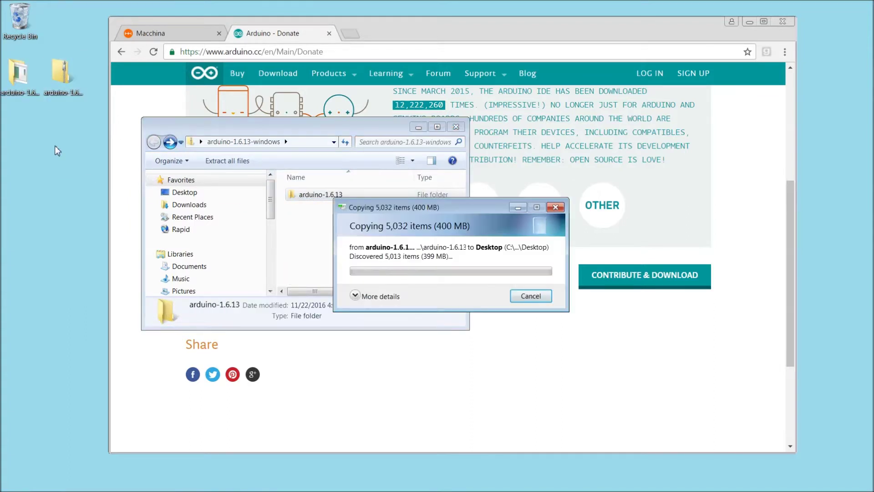
click(367, 300)
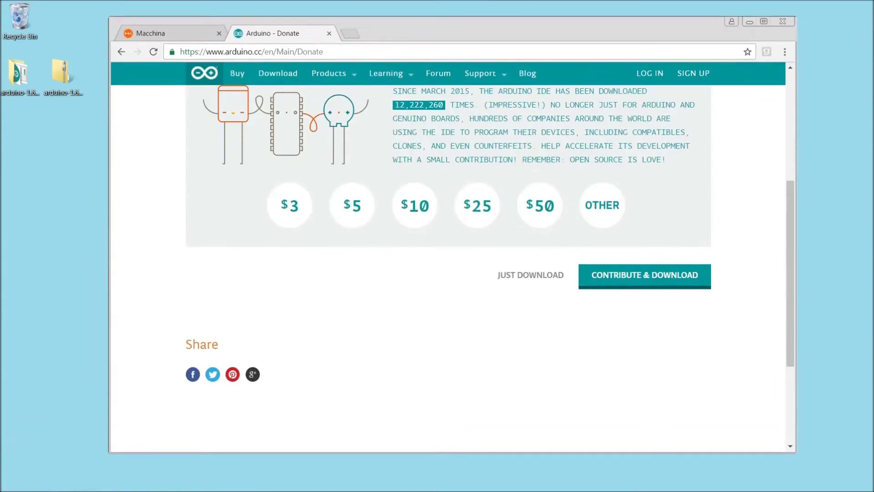
click(24, 80)
click(4, 486)
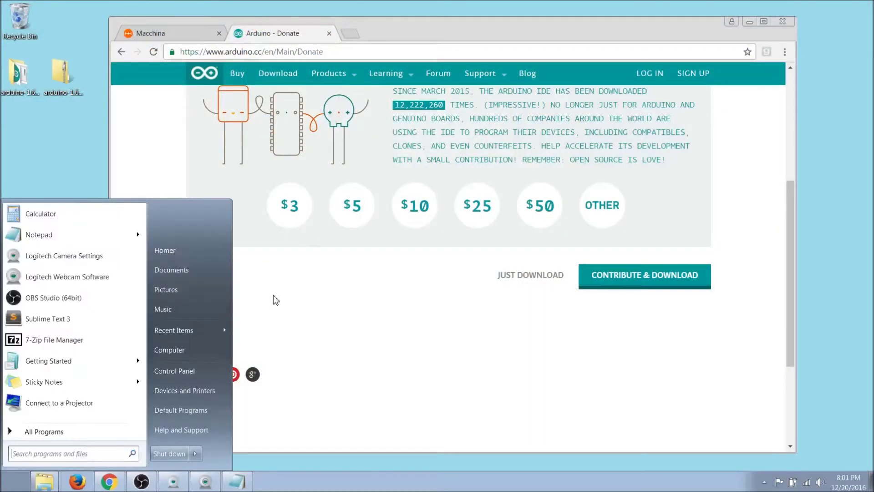
- Open Device Manager from Hardware and Sound, enlarge it, and expand Ports (COM & LPT)
click(195, 372)
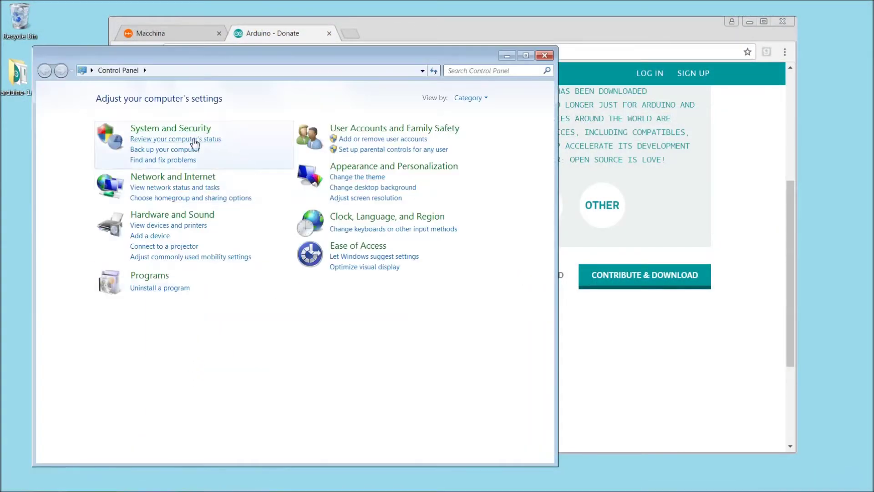
click(193, 215)
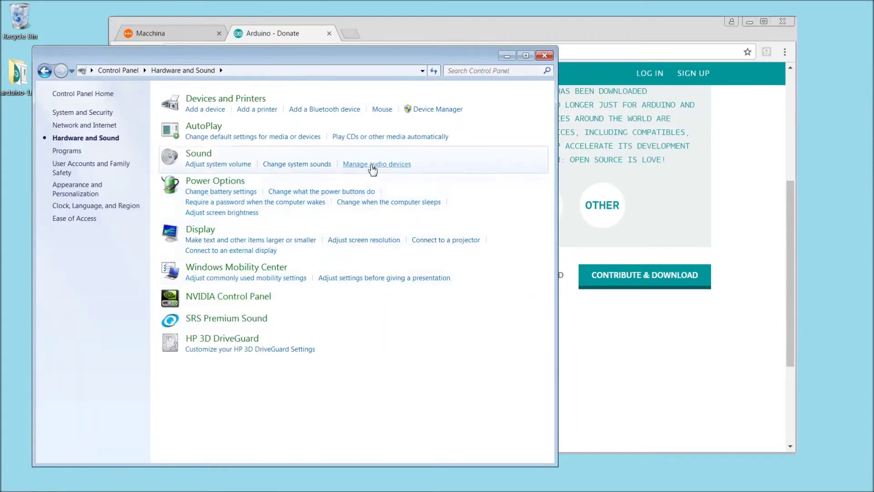
click(444, 110)
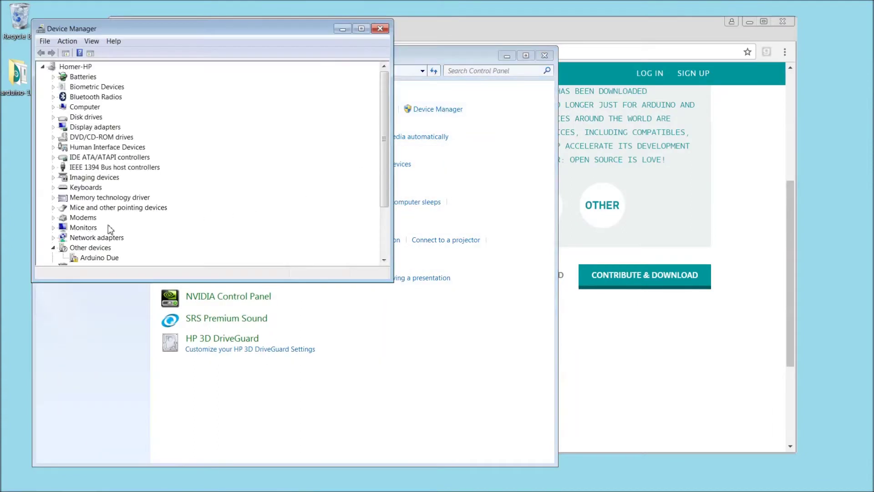
drag(332, 281, 343, 404)
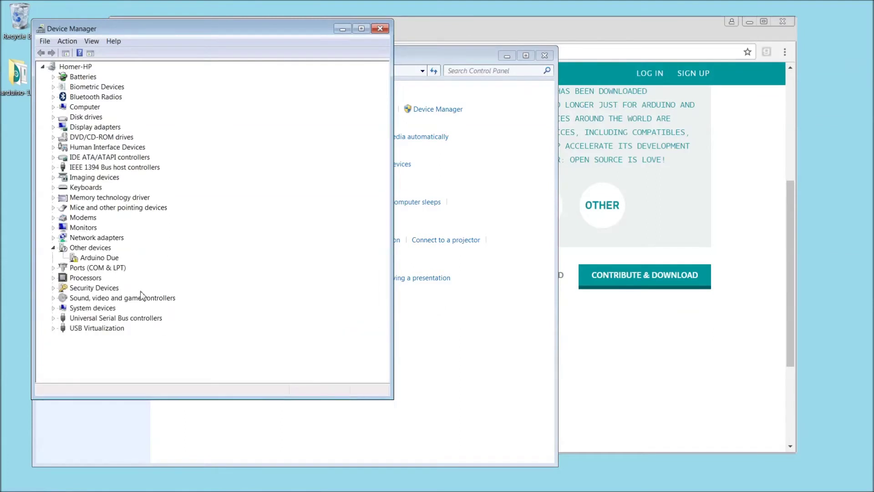
click(53, 268)
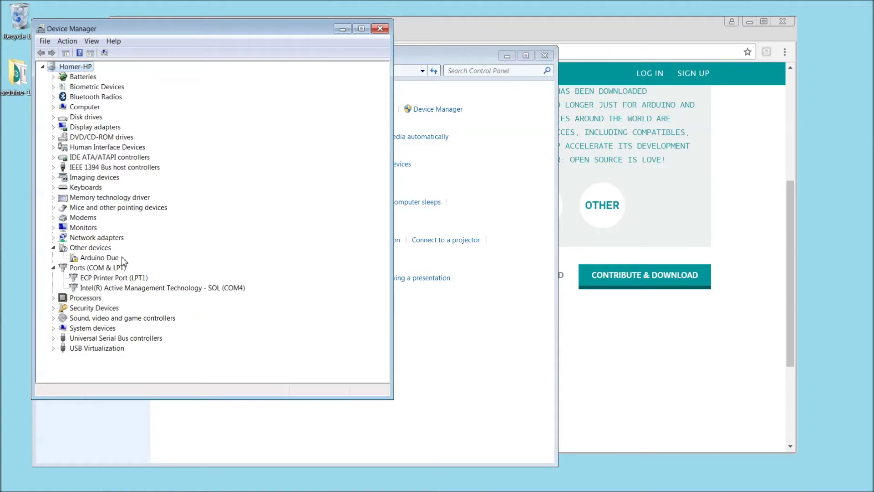
- Start a manual driver update for the Arduino Due, pointing to arduino-1.6.13\drivers
right_click(94, 260)
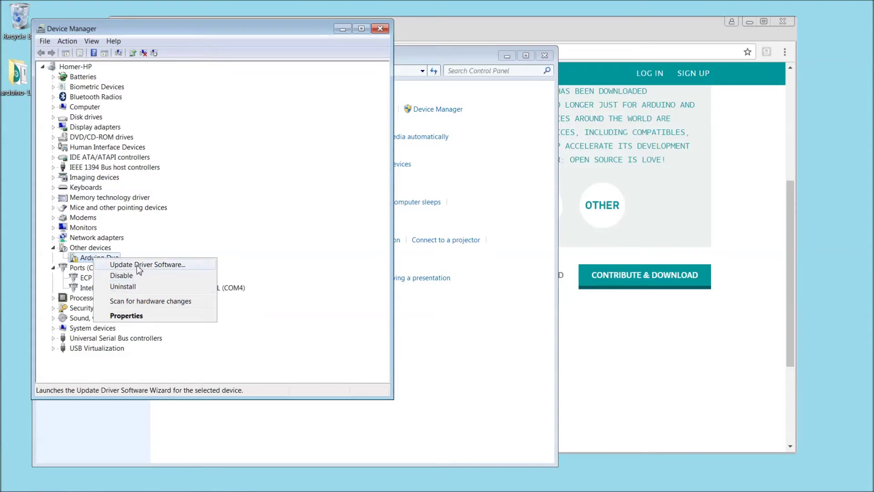
click(139, 267)
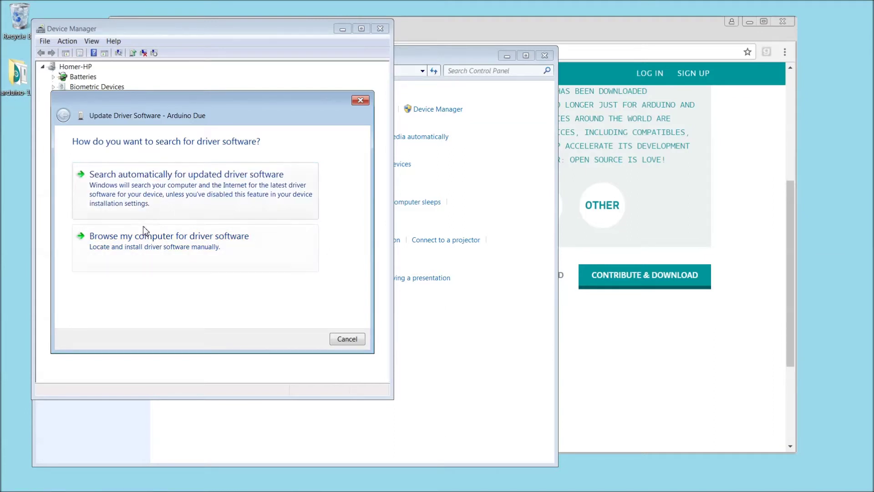
click(145, 242)
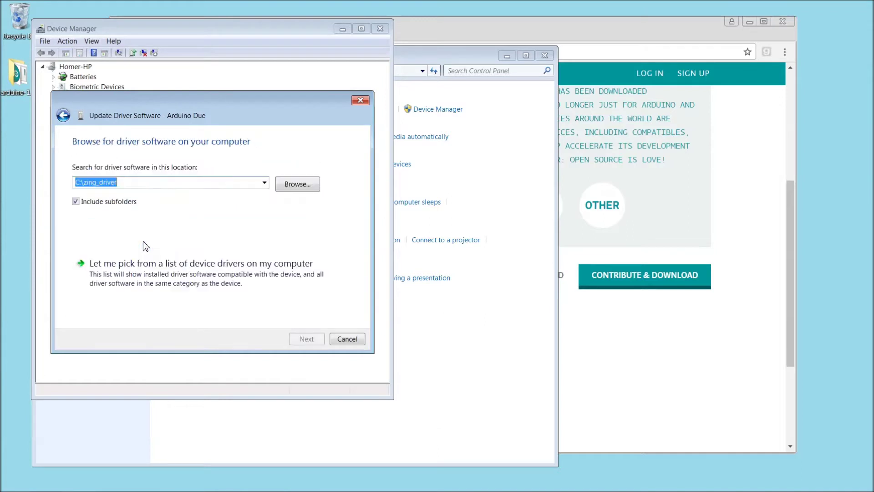
click(292, 185)
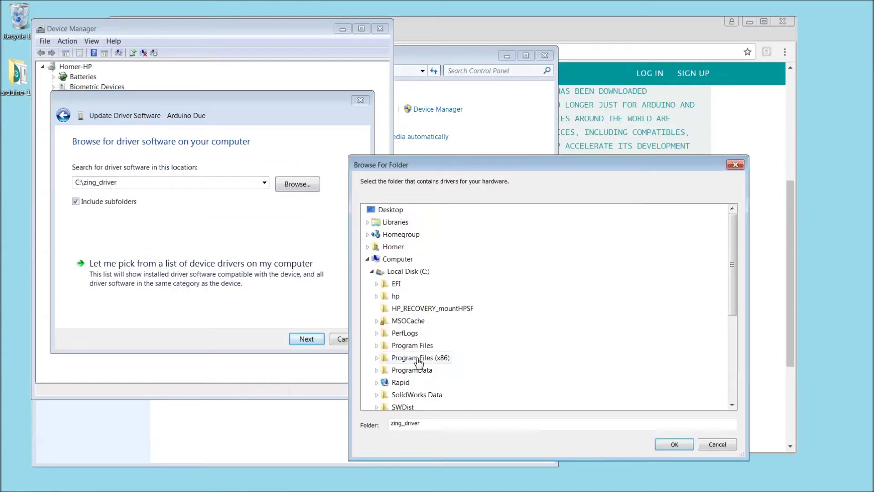
click(368, 260)
click(382, 283)
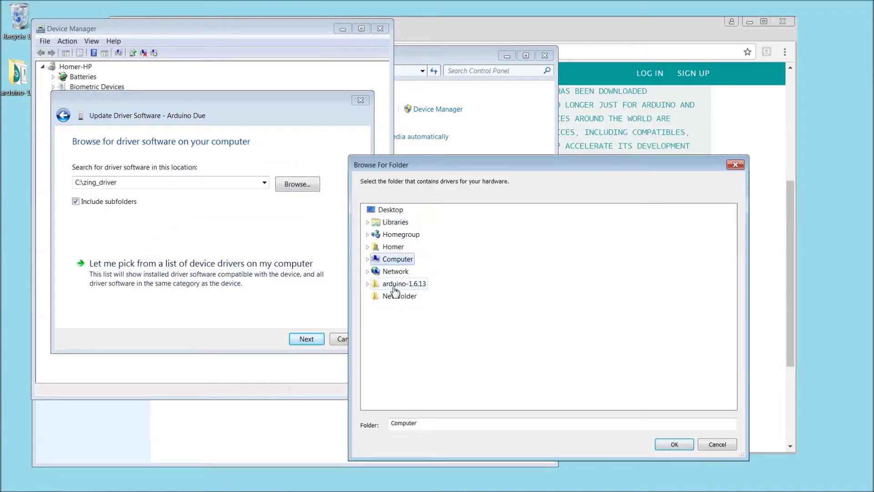
double_click(397, 296)
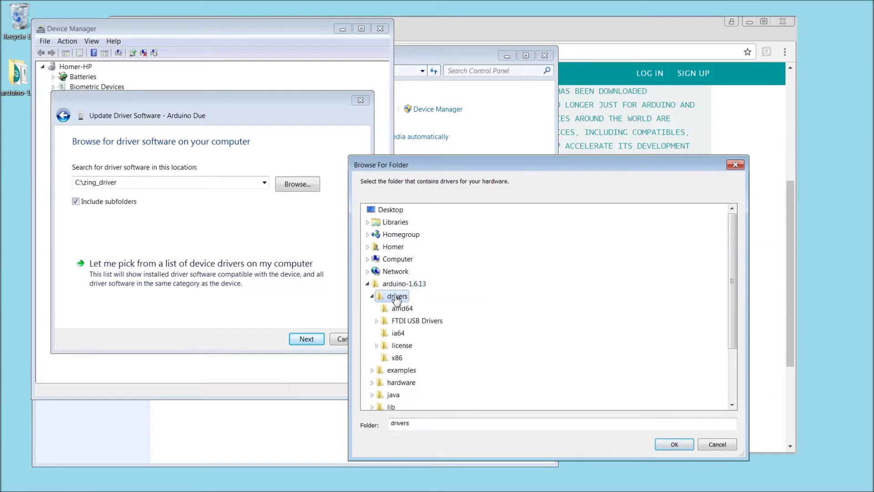
- Install the driver so the Due shows as COM15, then close Device Manager and Control Panel
click(674, 445)
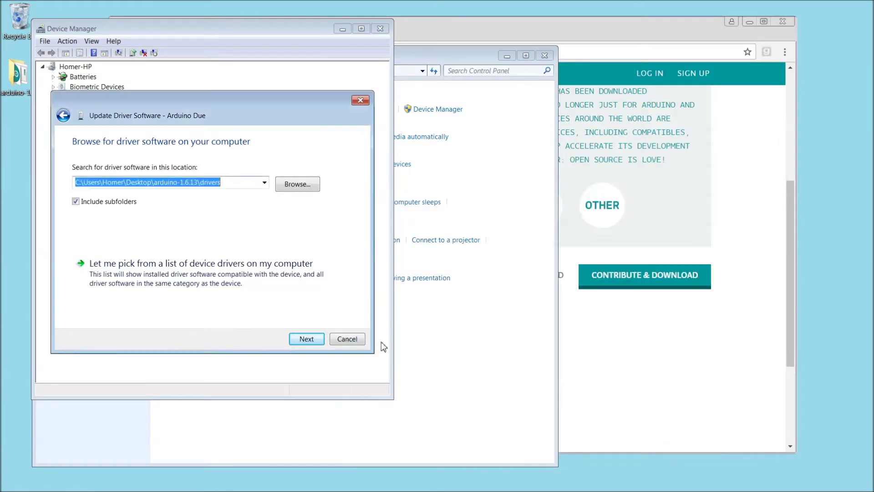
click(311, 339)
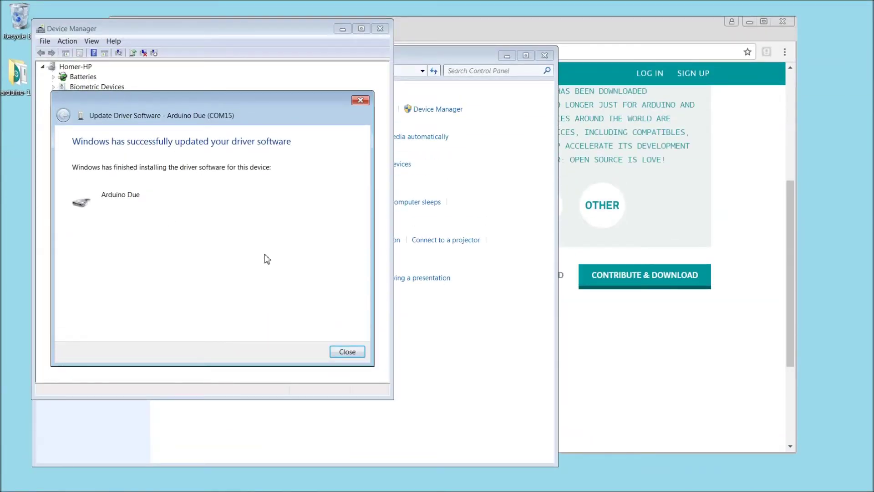
click(346, 352)
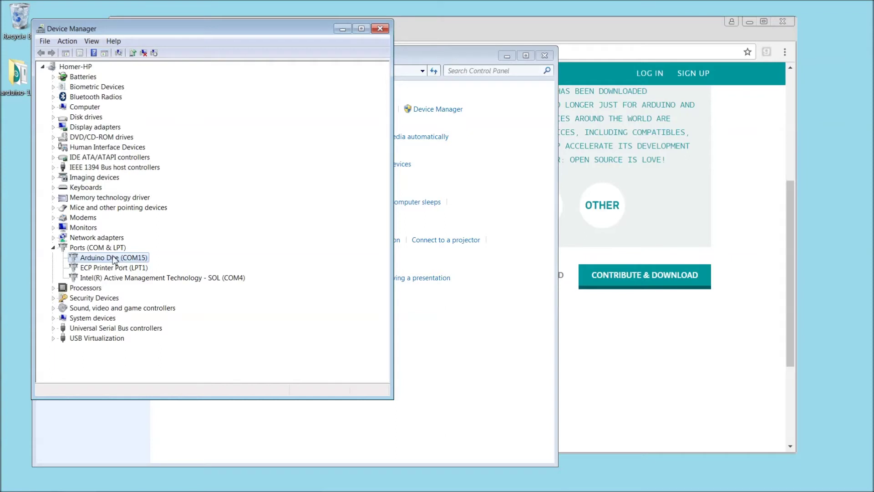
click(381, 29)
click(543, 55)
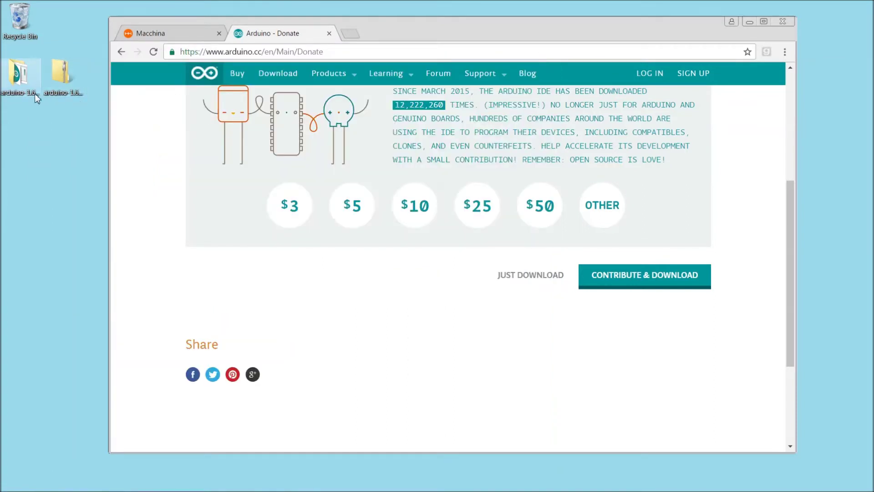
- Open the desktop arduino-1.6.13 folder and launch the Arduino application
click(20, 77)
double_click(20, 78)
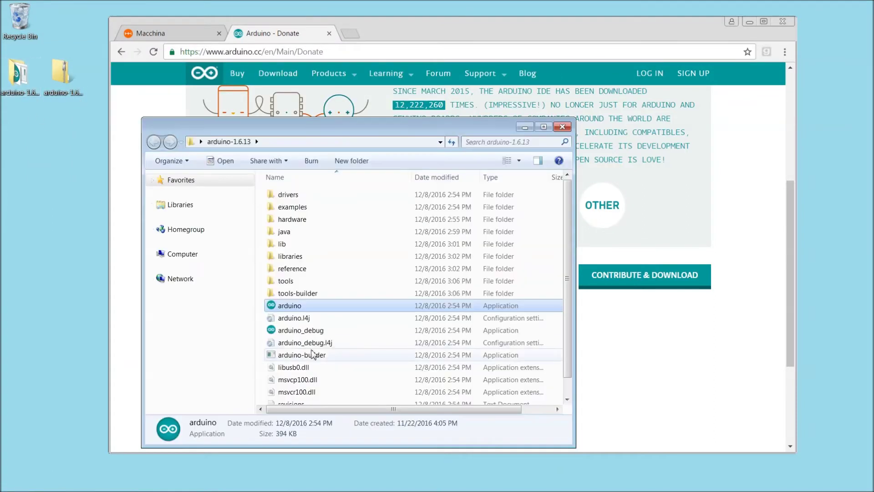
double_click(294, 307)
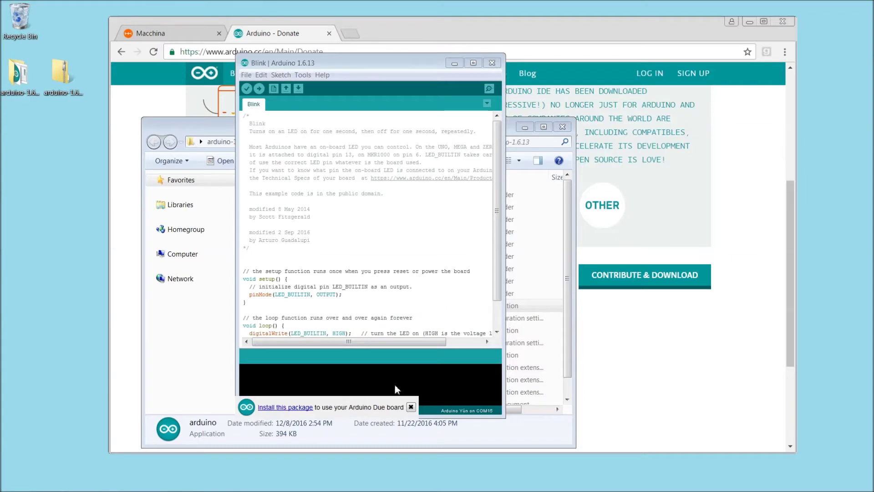
- Dismiss the Arduino Due package notice and open File > Preferences
click(411, 407)
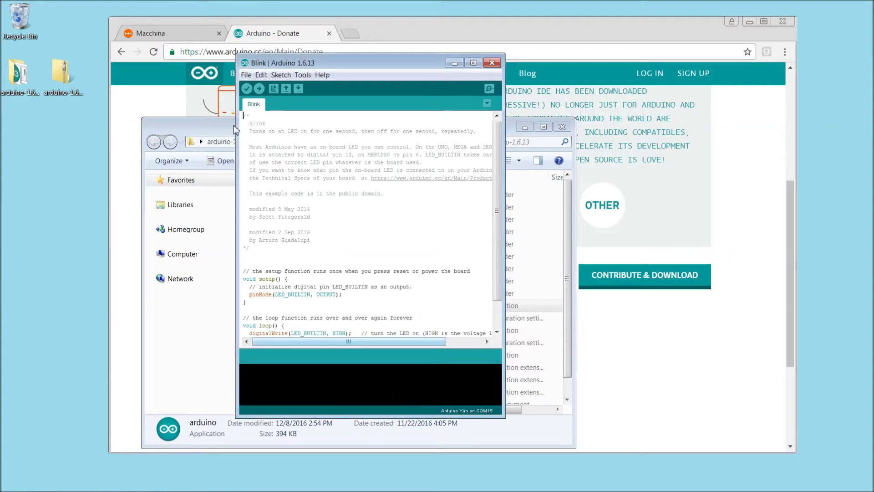
click(245, 75)
click(297, 207)
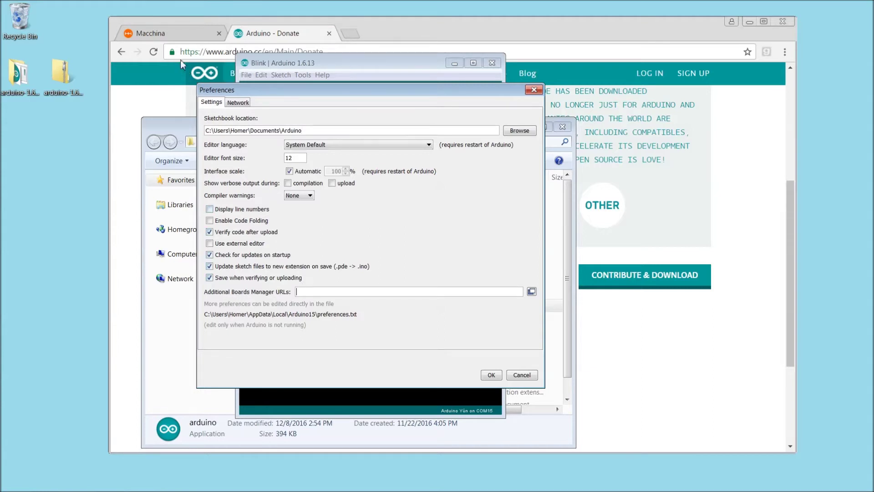
- Open the Macchina M2 Getting started guide and view the package index JSON file
click(176, 33)
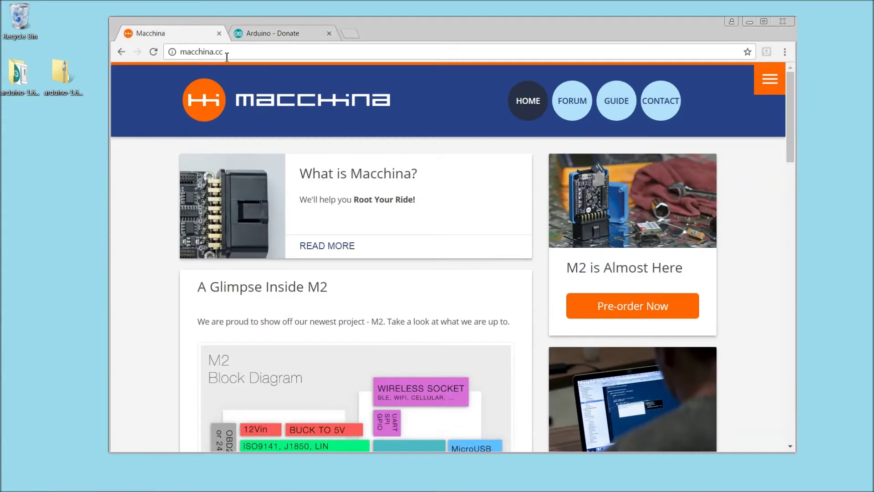
click(612, 100)
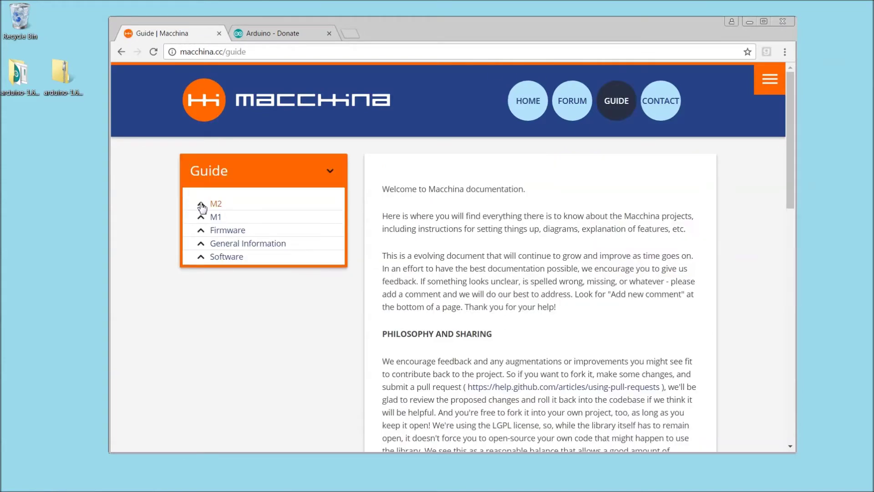
click(208, 204)
click(238, 220)
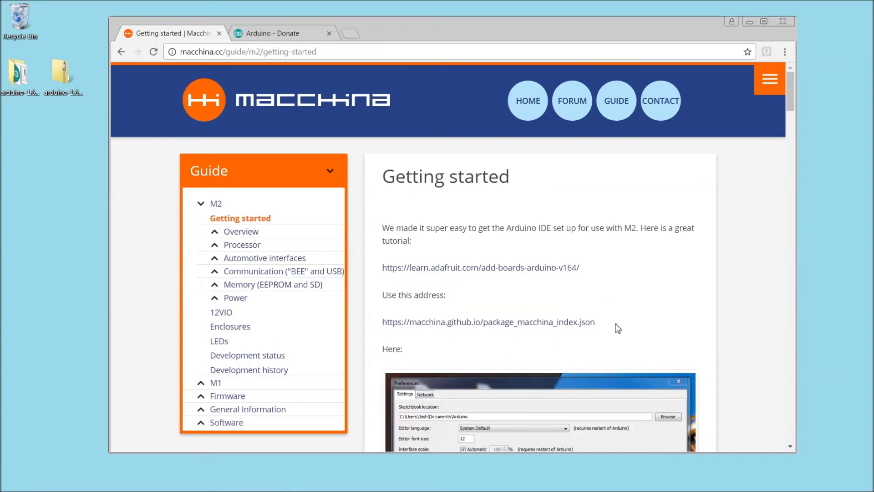
drag(595, 321, 380, 321)
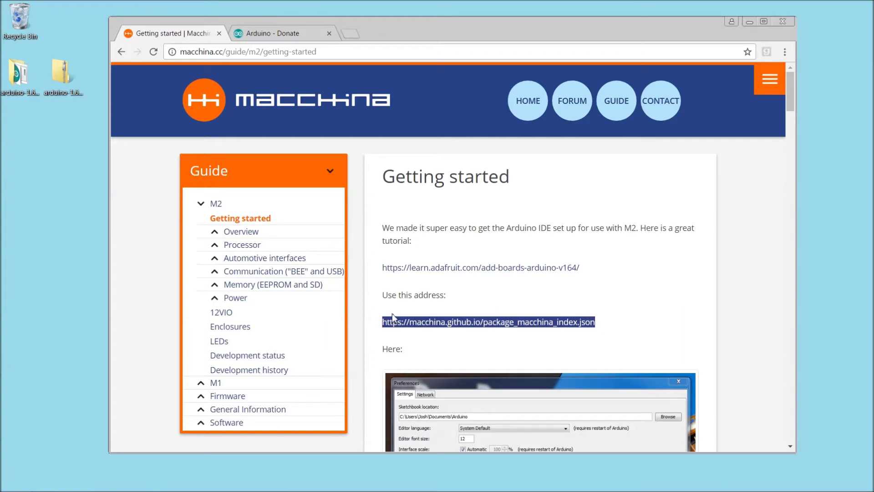
click(406, 311)
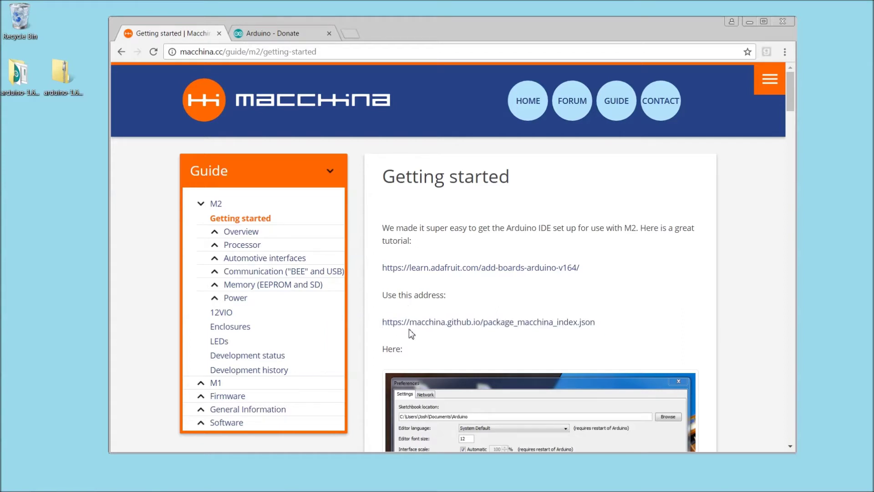
click(414, 327)
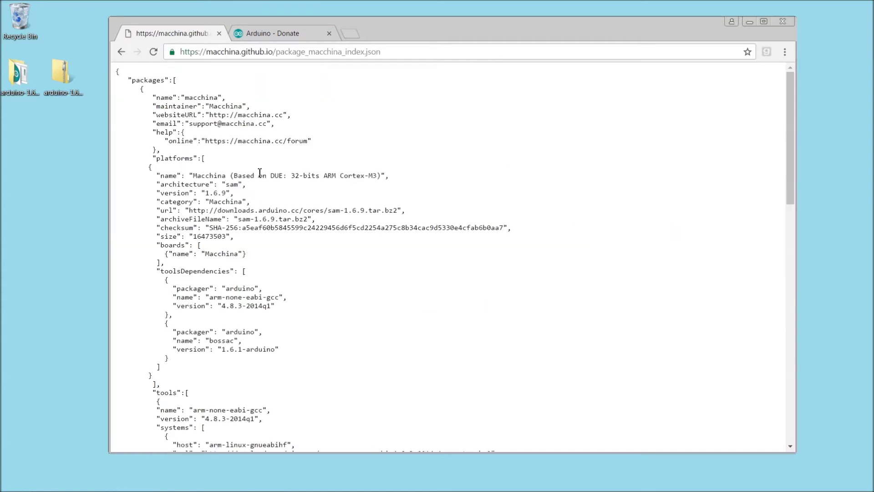
scroll(211, 181, down, 2)
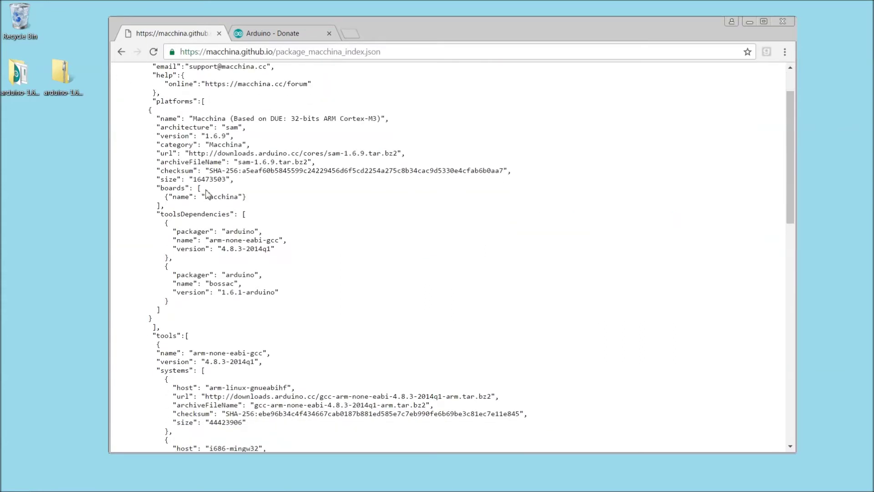
scroll(207, 195, down, 3)
scroll(208, 195, down, 2)
scroll(210, 197, down, 4)
scroll(210, 197, down, 4)
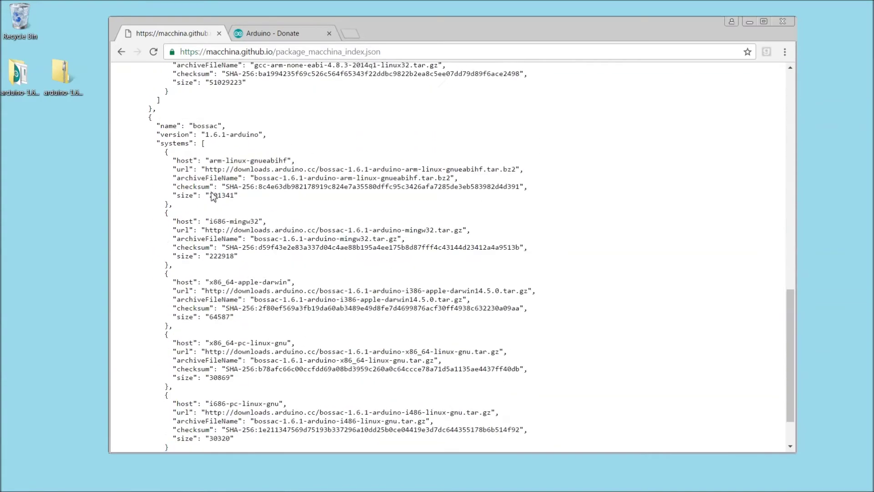
scroll(211, 196, down, 2)
scroll(213, 193, up, 10)
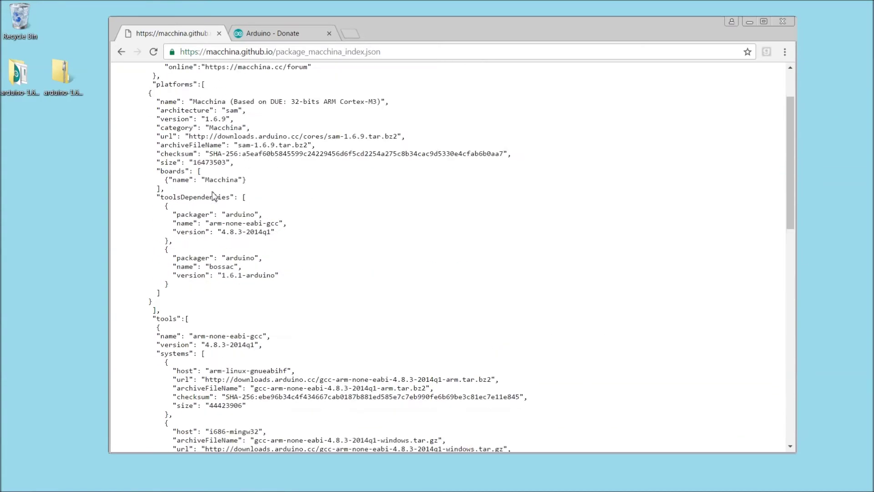
scroll(213, 193, up, 5)
- Go back and copy the package_macchina_index.json address from the guide
click(121, 53)
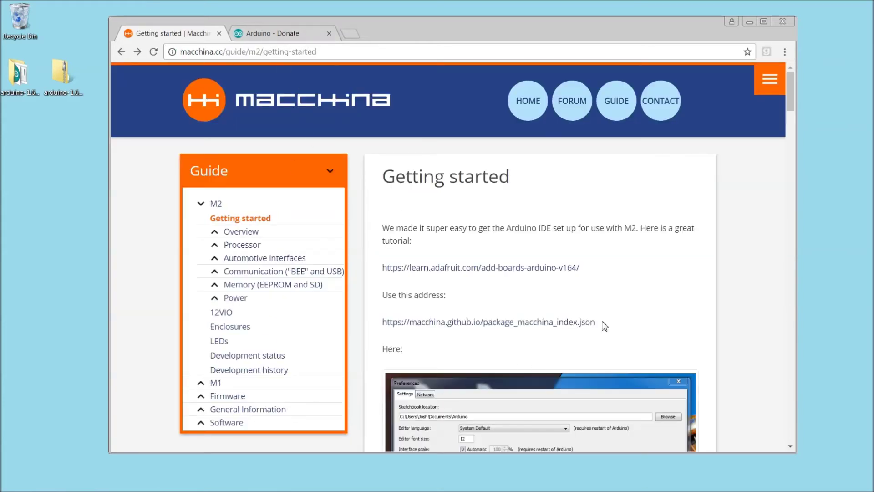
drag(603, 324, 384, 317)
key(ctrl+c)
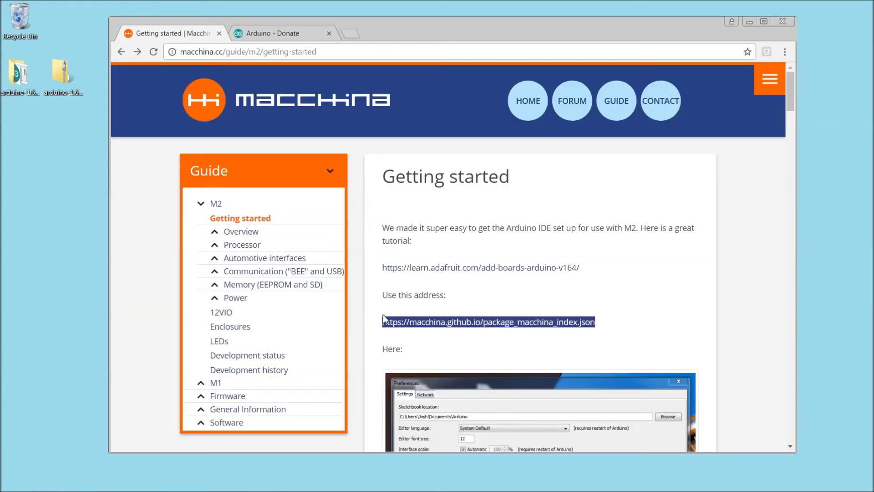
click(141, 482)
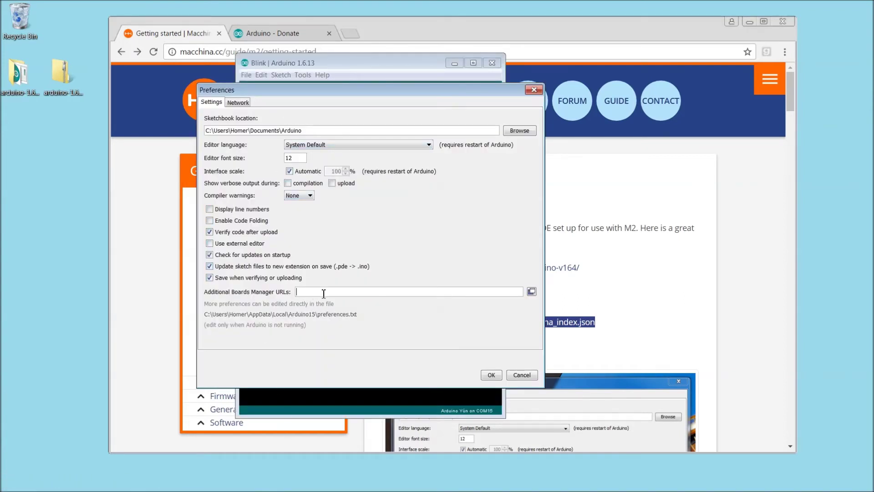
- Paste the Macchina package index URL into Additional Boards Manager URLs and save Preferences
key(ctrl+v)
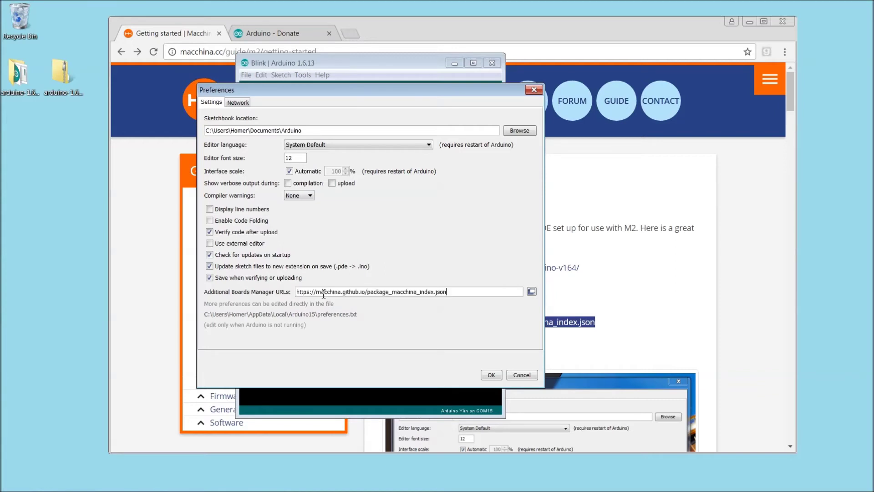
click(492, 375)
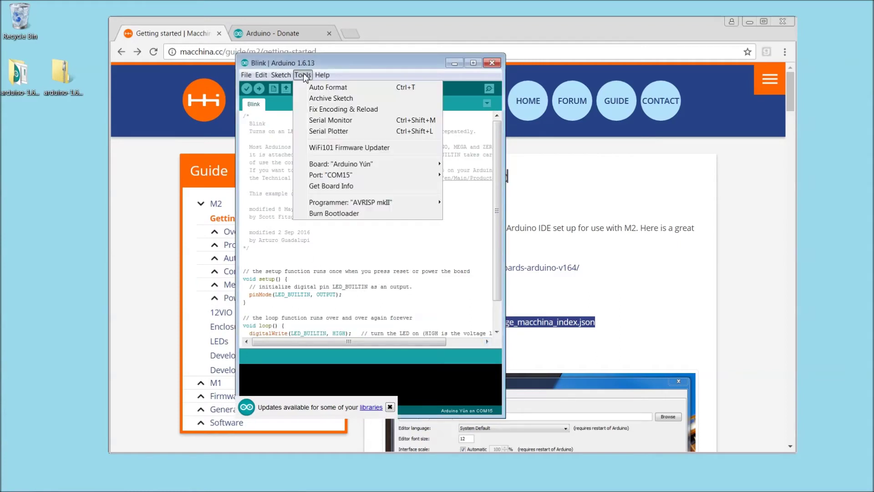
mouse_move(341, 164)
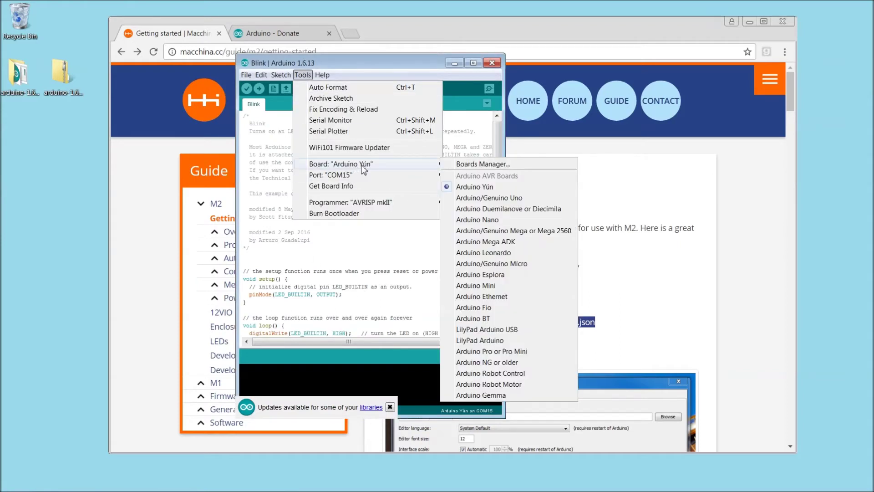
- Install Macchina (Based on DUE) version 1.0.9 from Boards Manager, then close it
click(482, 164)
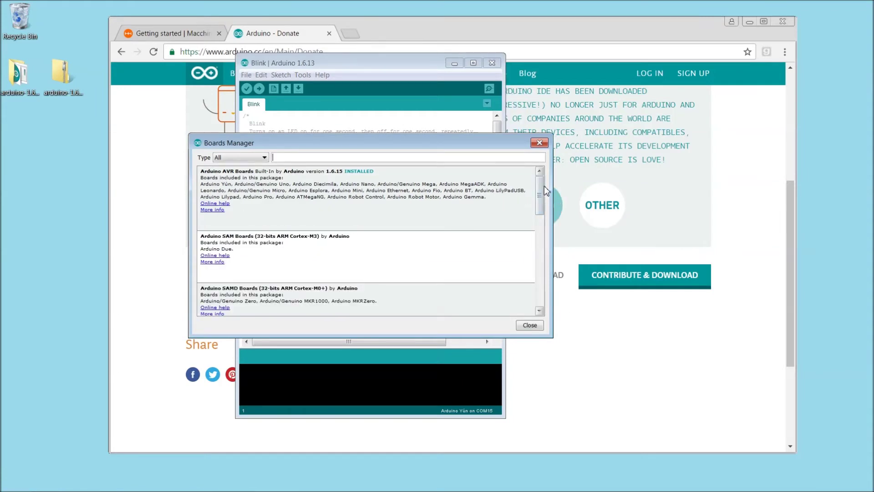
drag(546, 190, 547, 299)
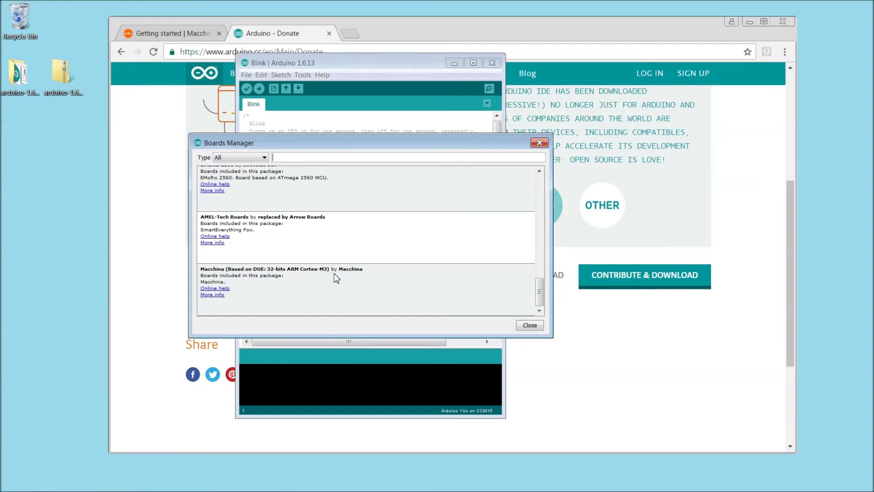
click(419, 297)
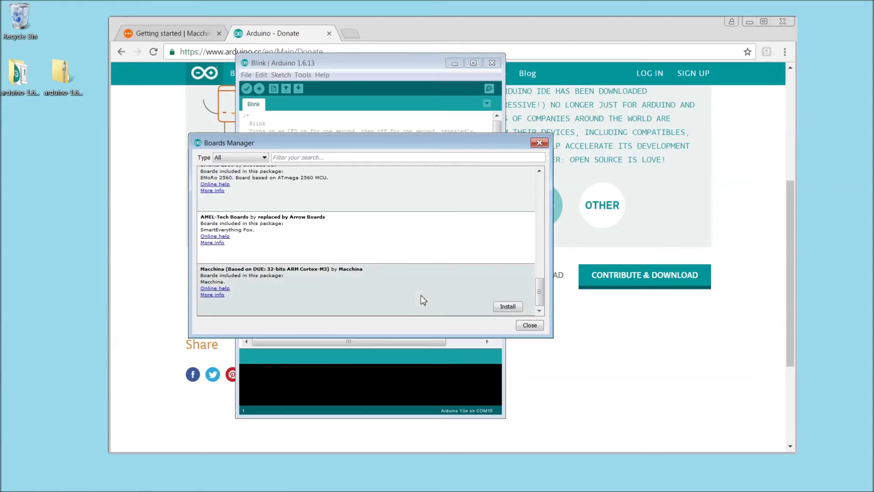
click(508, 307)
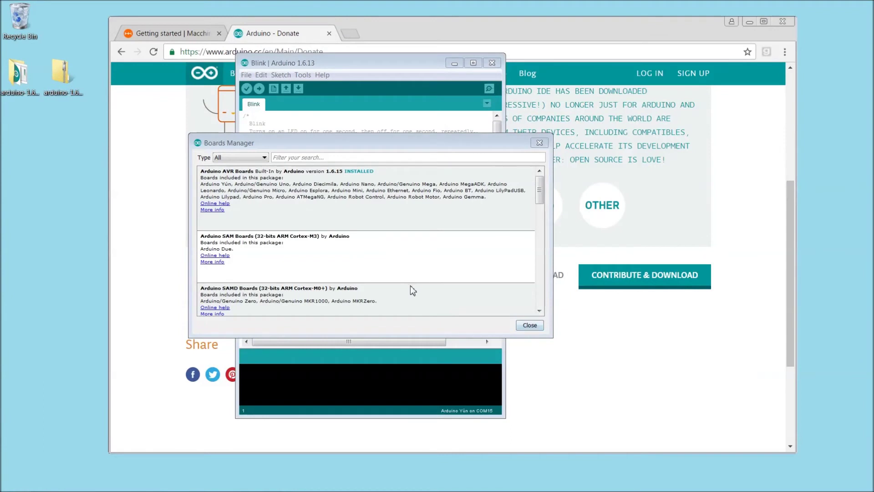
drag(540, 191, 541, 308)
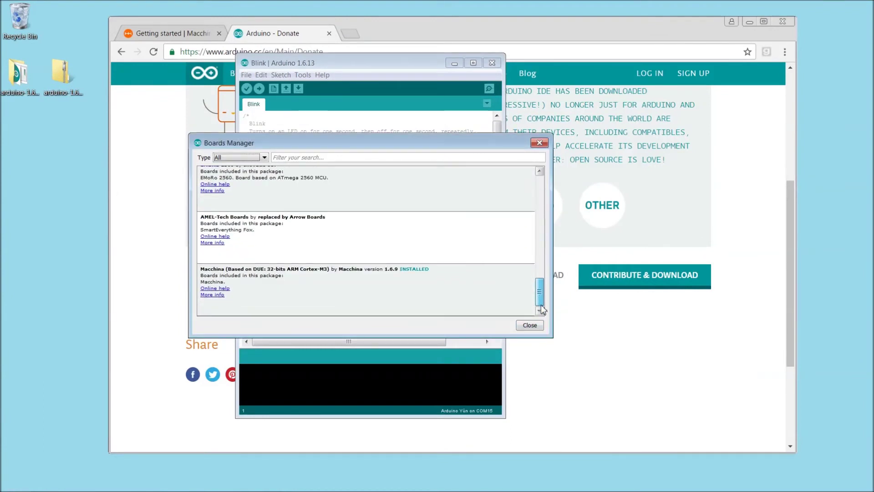
click(449, 301)
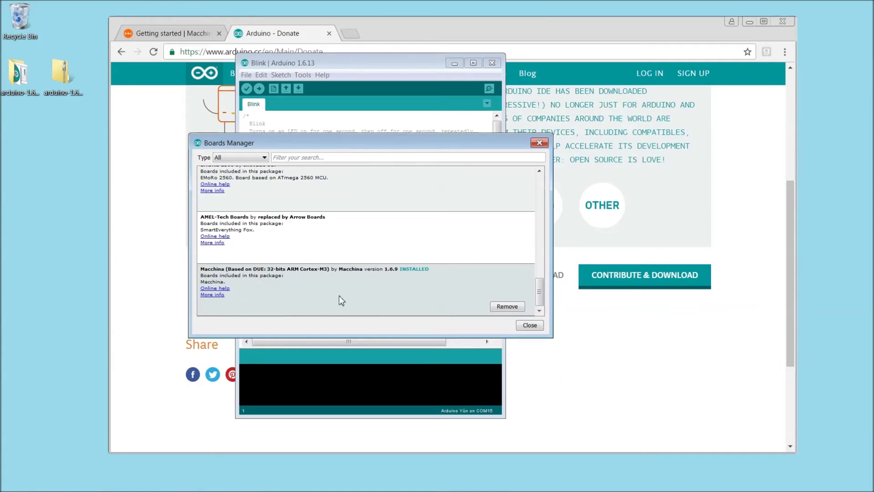
click(531, 325)
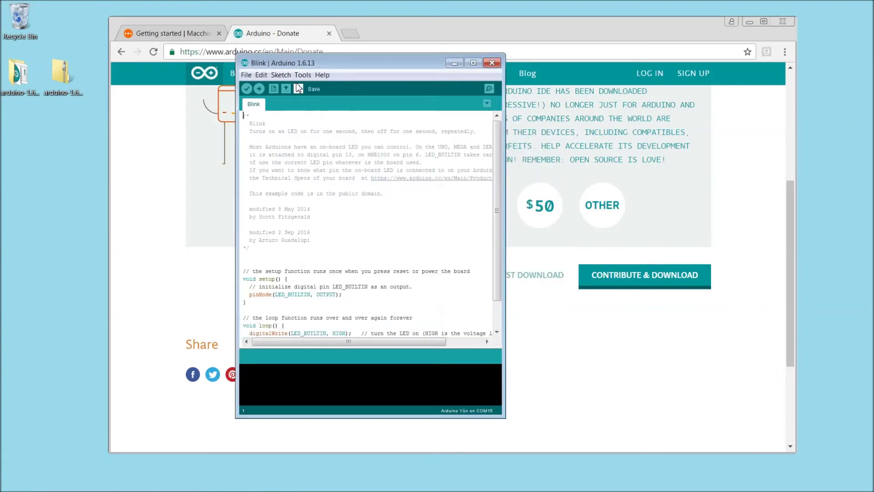
- Select Arduino Due (Native USB Port) as the board and confirm it uses port COM15
click(300, 76)
mouse_move(341, 164)
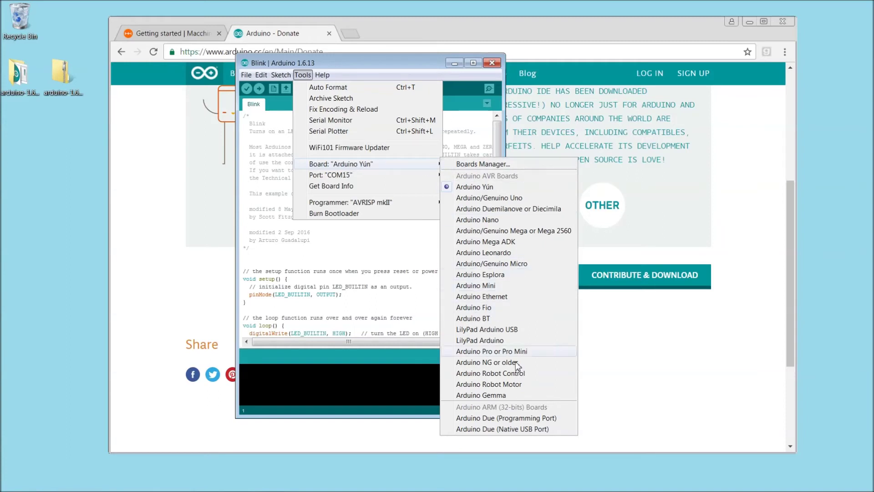
click(500, 430)
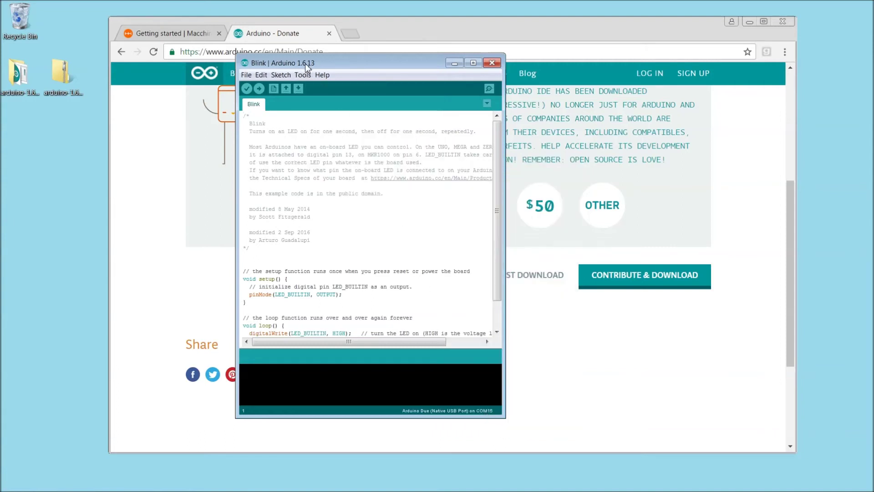
click(303, 74)
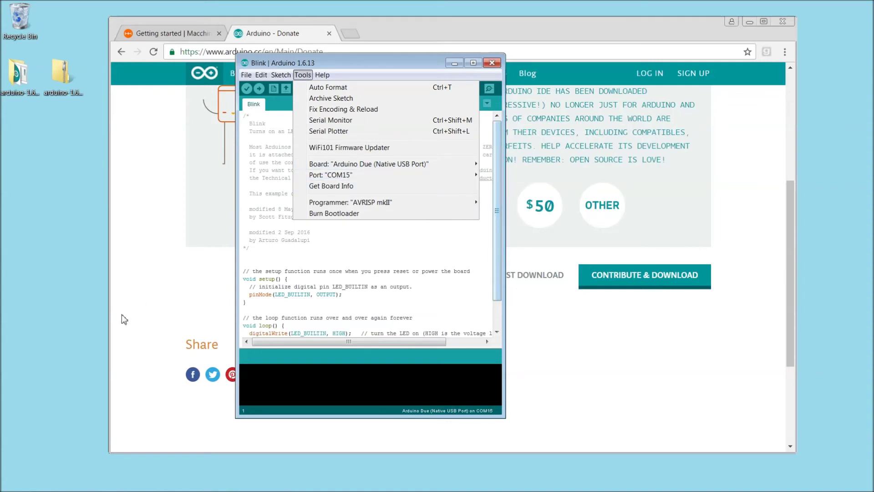
click(14, 482)
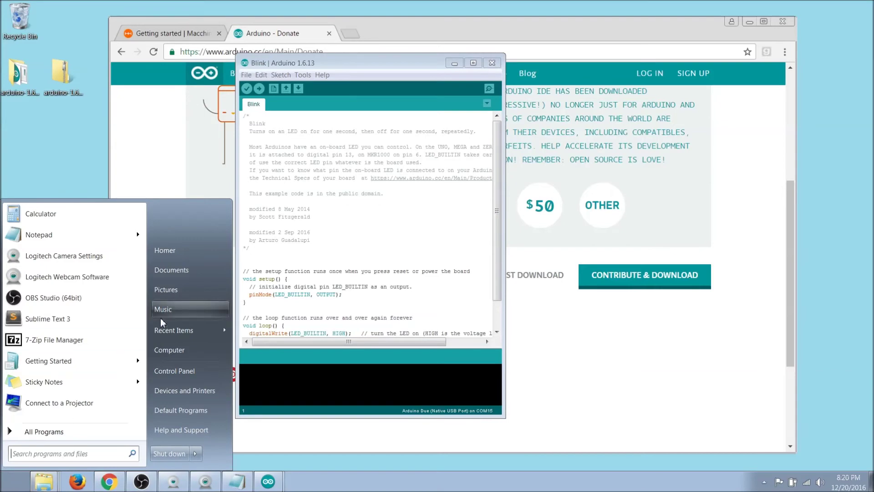
click(175, 370)
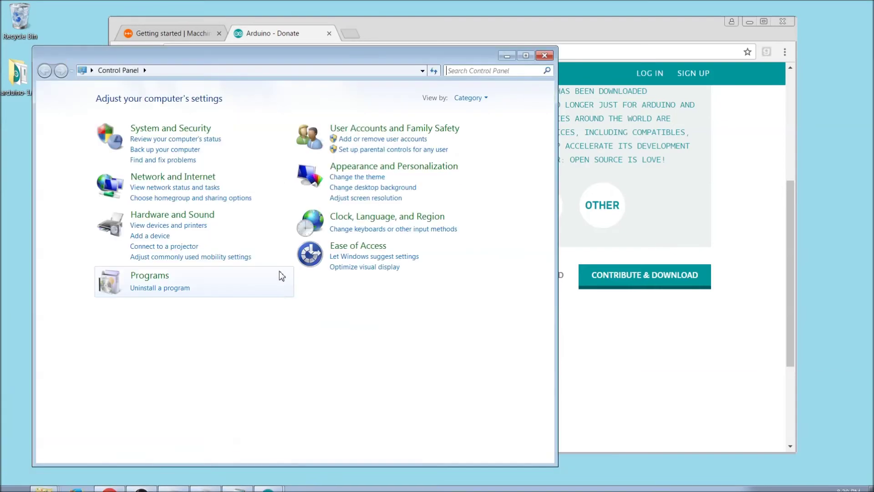
click(179, 216)
click(424, 109)
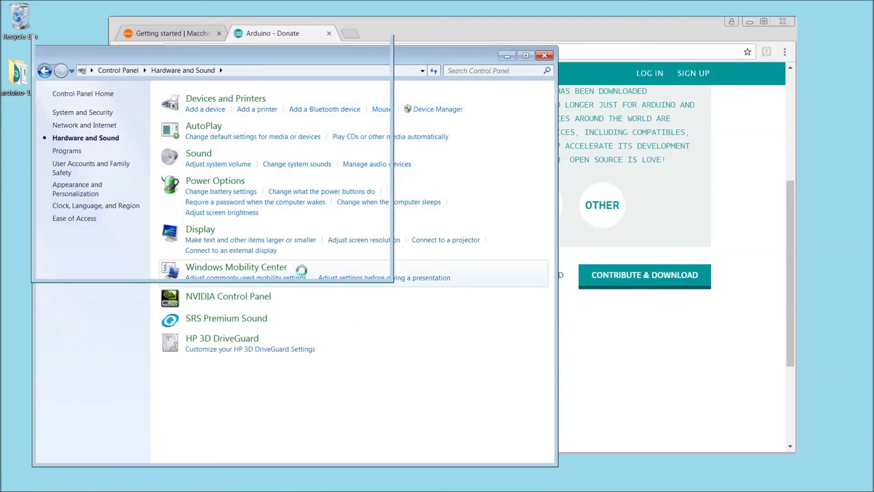
click(53, 247)
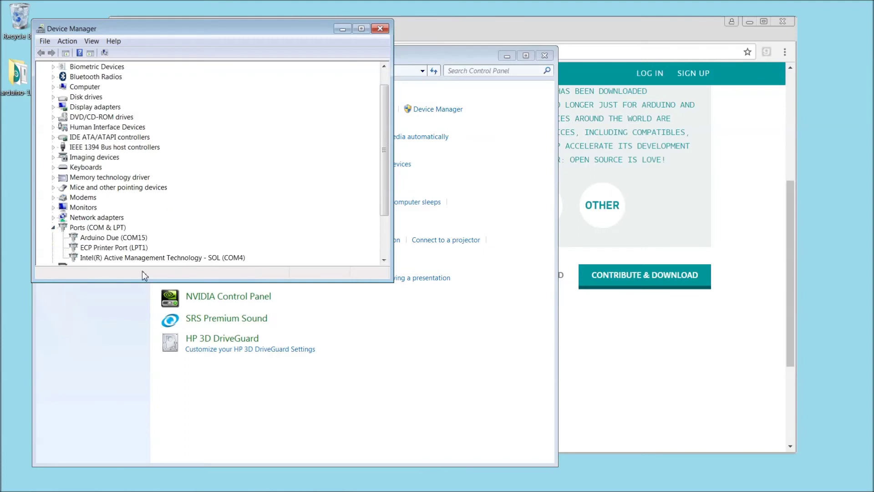
scroll(144, 261, down, 1)
click(102, 207)
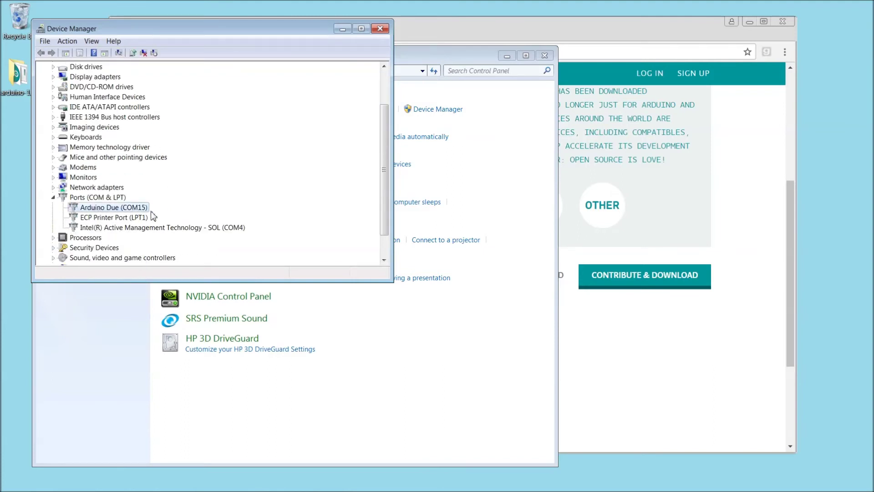
click(380, 28)
click(544, 56)
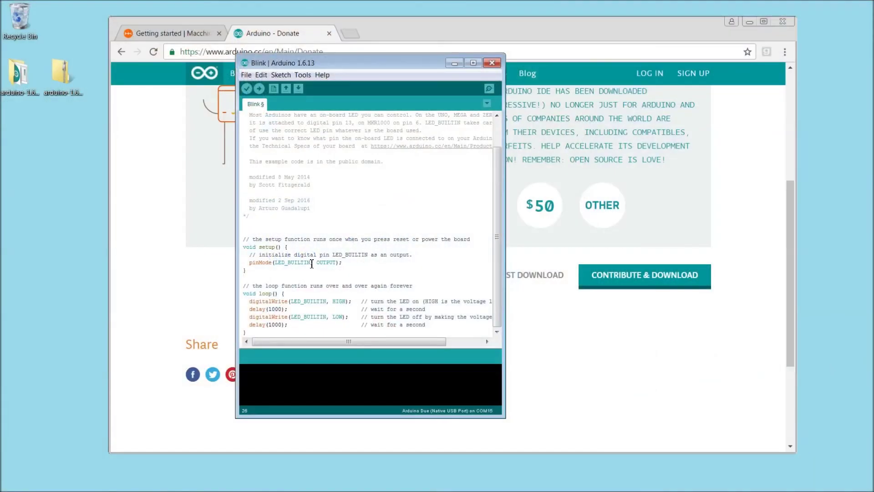
- Replace LED_BUILTIN with pin 5 in the Blink sketch, then compile and upload it
drag(306, 263, 275, 265)
text(5)
mouse_move(327, 304)
mouse_down()
mouse_move(290, 302)
mouse_move(290, 317)
mouse_up()
text(55)
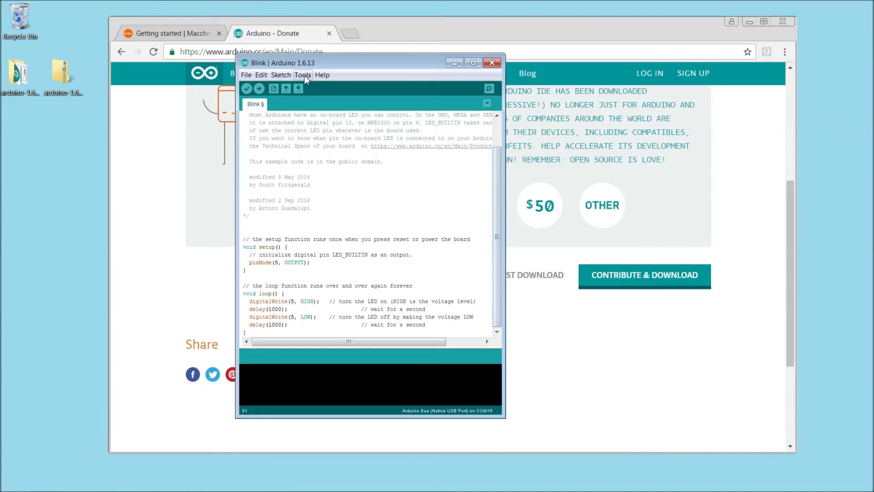
click(260, 89)
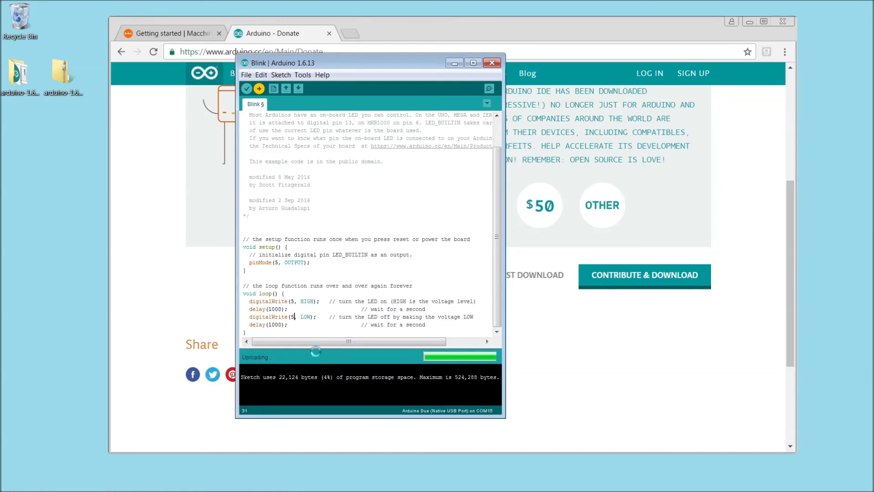
- Enlarge the output console to watch the upload verify, then shrink it back
drag(318, 351, 318, 184)
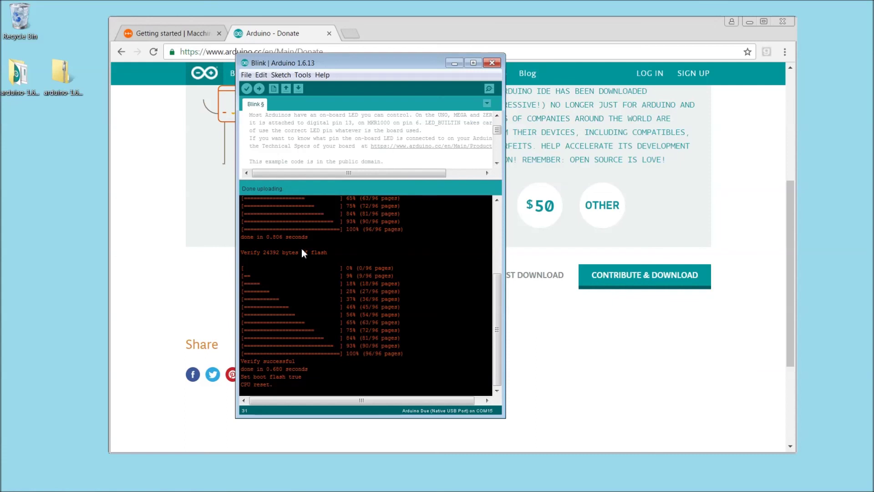
drag(317, 178, 333, 307)
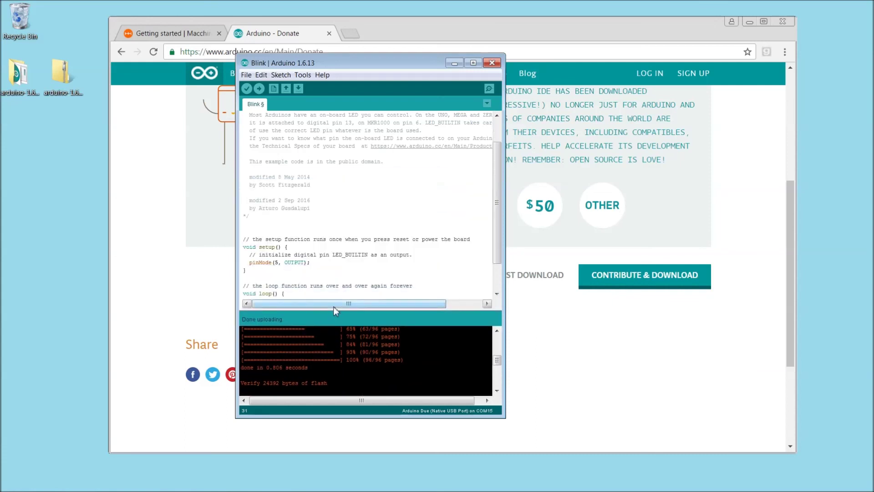